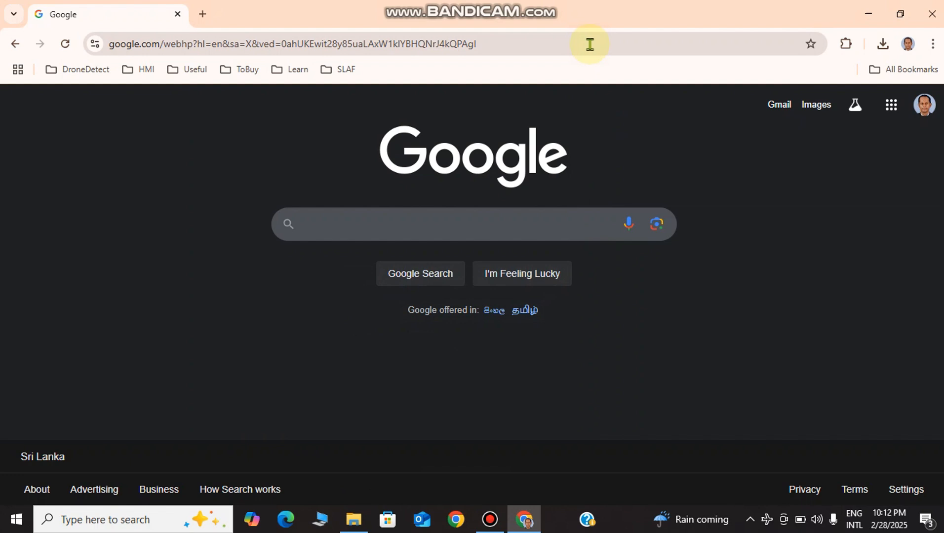
- Google 'raspberry pi imager' and open the Raspberry Pi OS result on raspberrypi.com
left_click(533, 224)
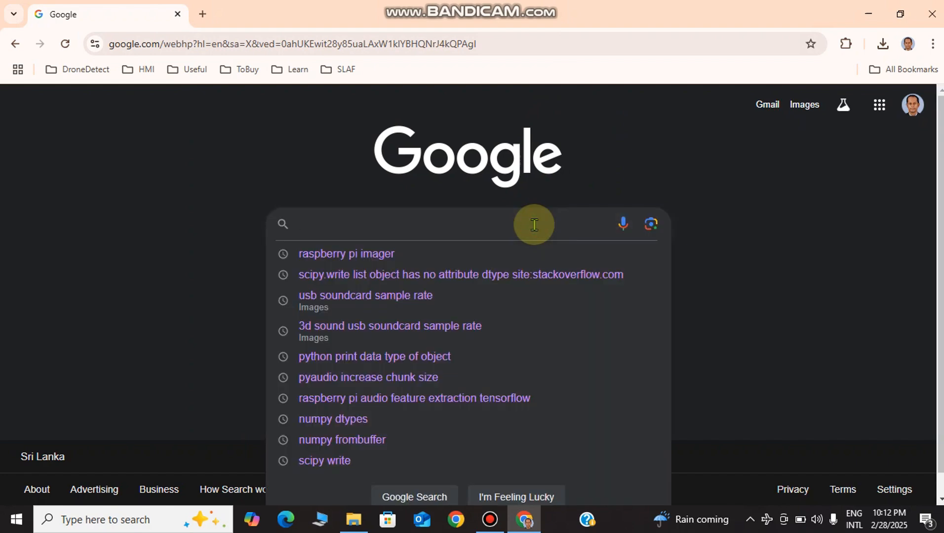
type("rasp")
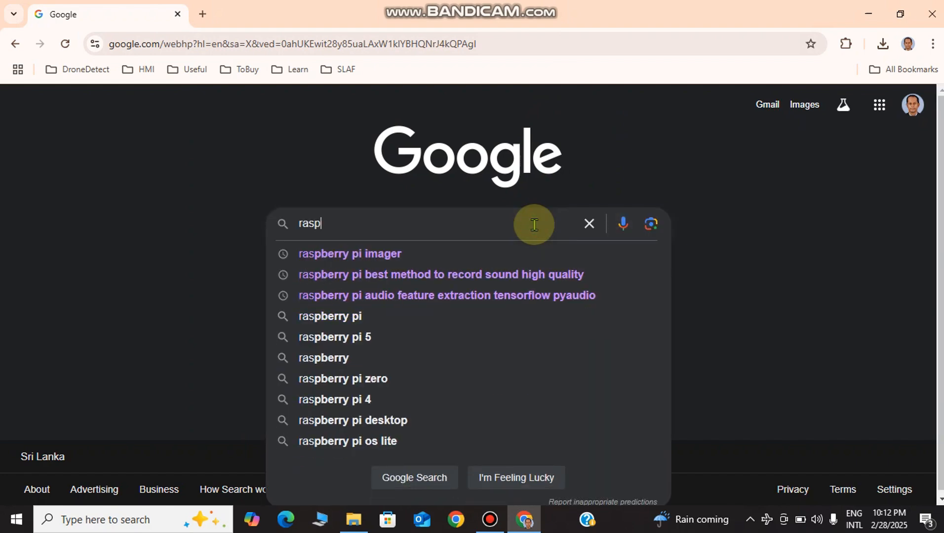
left_click(495, 254)
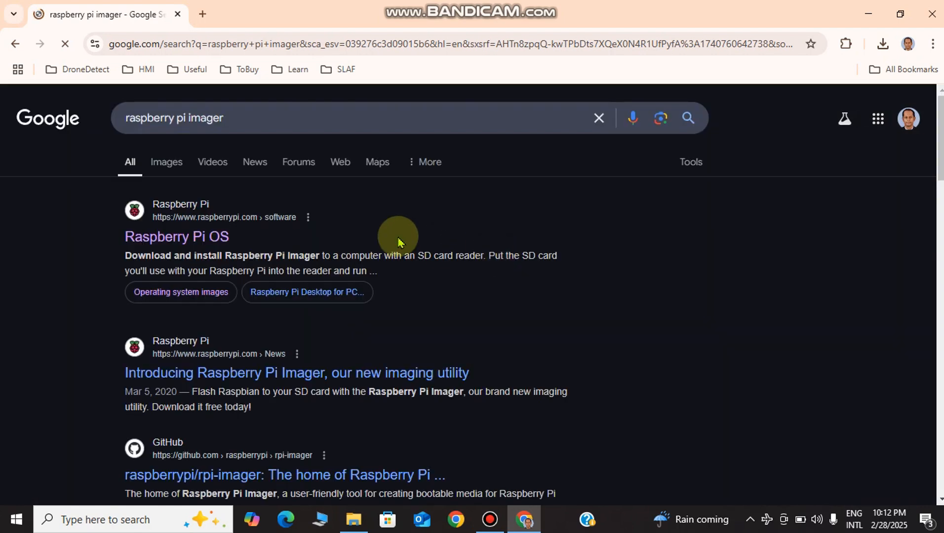
left_click(207, 238)
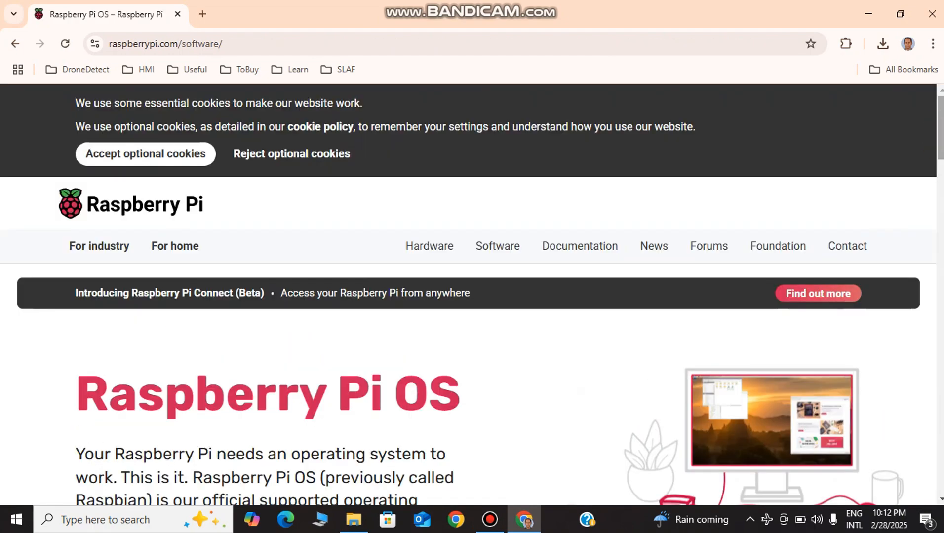
- Start the Imager download for Windows, then cancel imager_1.8.5 (2).exe in Chrome's downloads panel
scroll(469, 297, "down", 12)
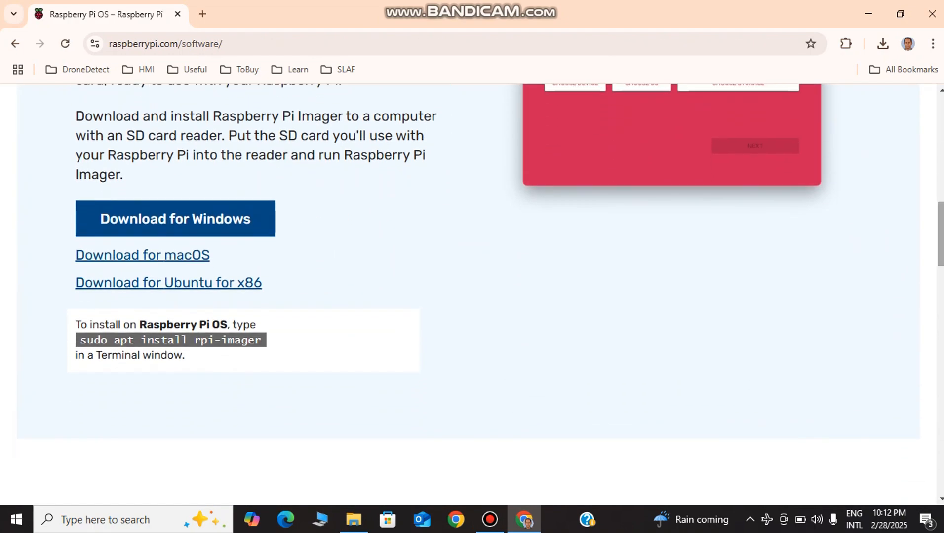
left_click(222, 220)
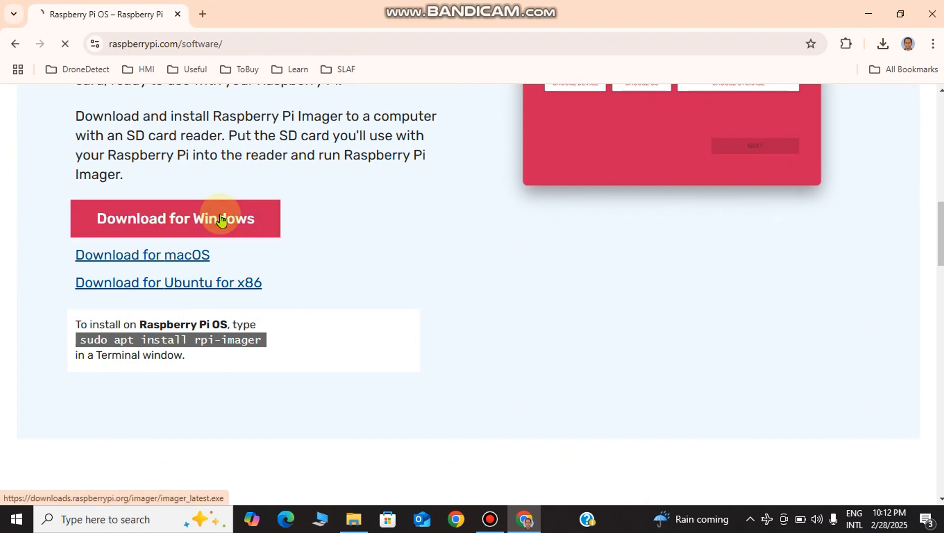
left_click(884, 45)
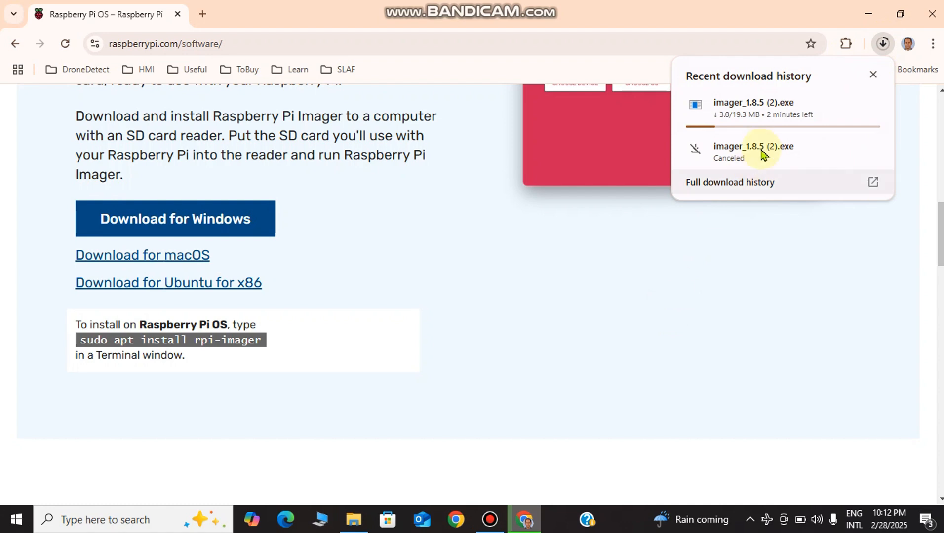
mouse_move(839, 106)
left_click(870, 105)
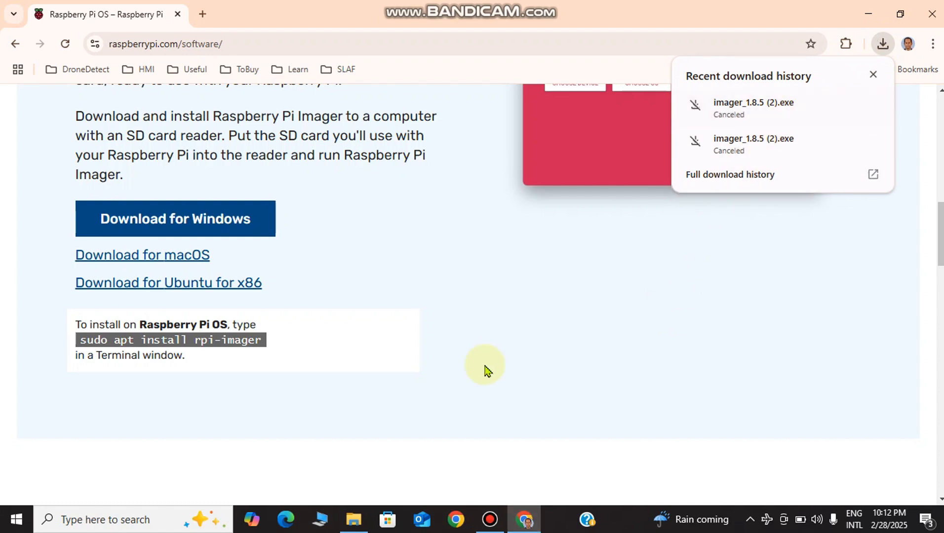
- Launch the installed Raspberry Pi Imager v1.8.5 through a Start menu search for 'rasp'
left_click(150, 516)
type("rasp")
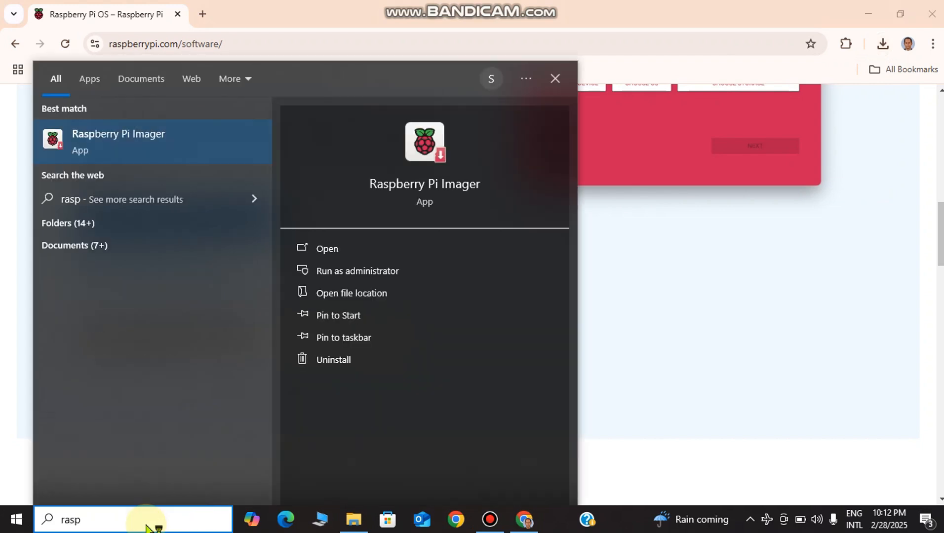
key("Return")
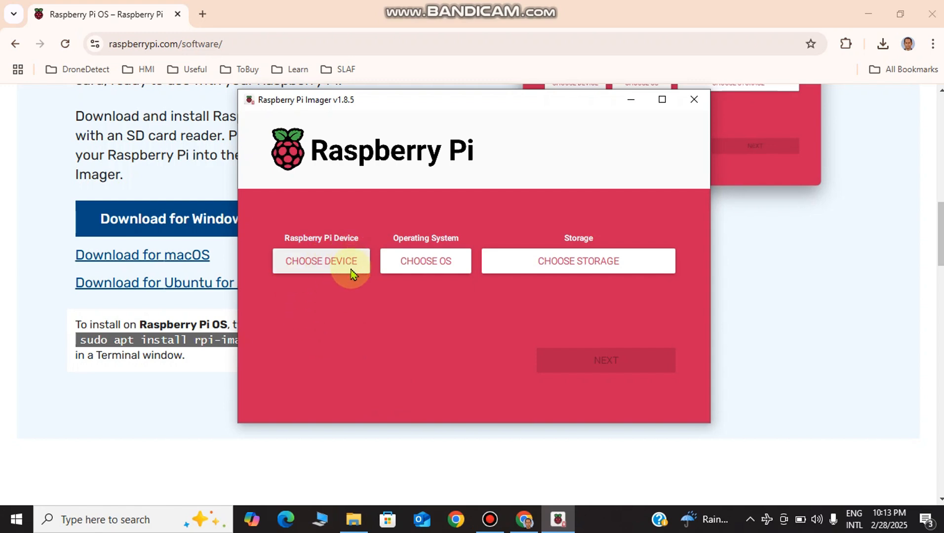
- Target Raspberry Pi 4 and select Raspberry Pi OS Full (64-bit) under Raspberry Pi OS (other)
left_click(335, 266)
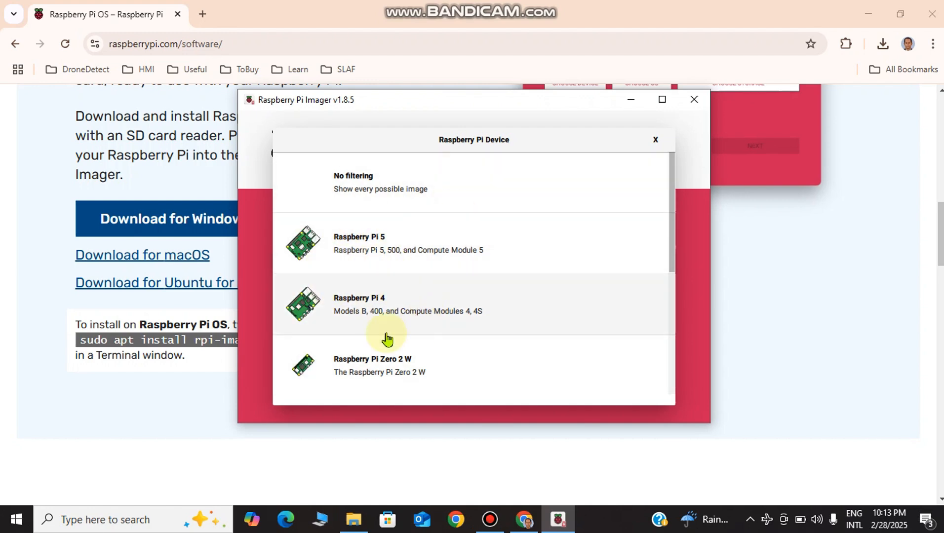
left_click(388, 307)
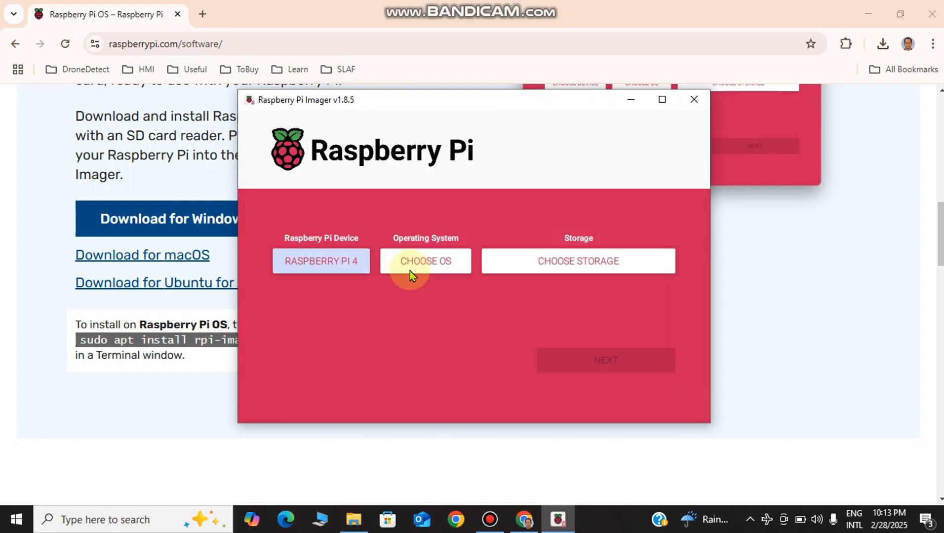
left_click(427, 262)
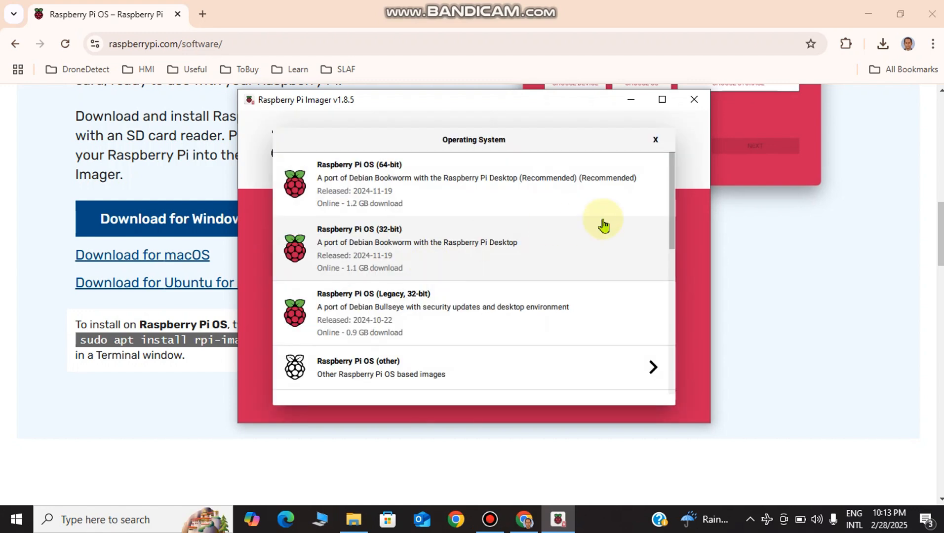
left_click_drag(671, 225, 671, 254)
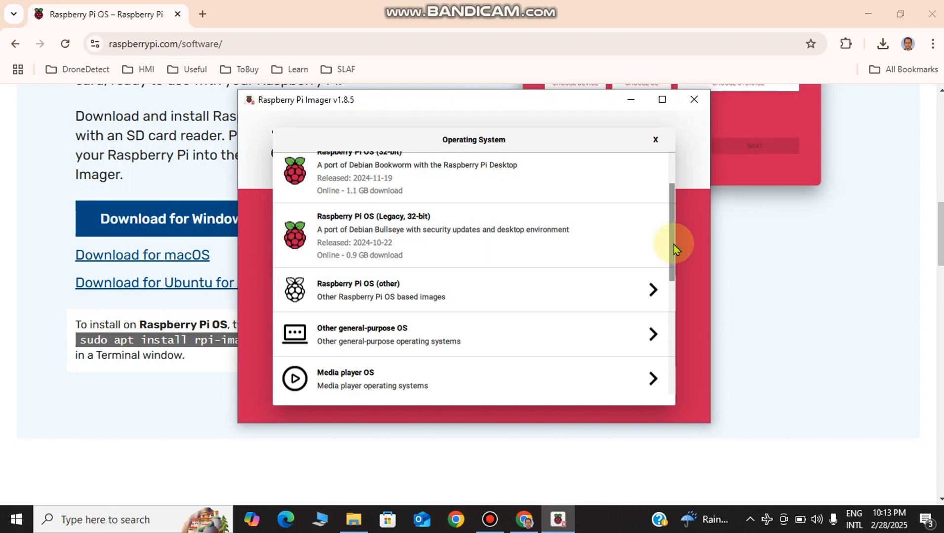
left_click(584, 303)
left_click(584, 302)
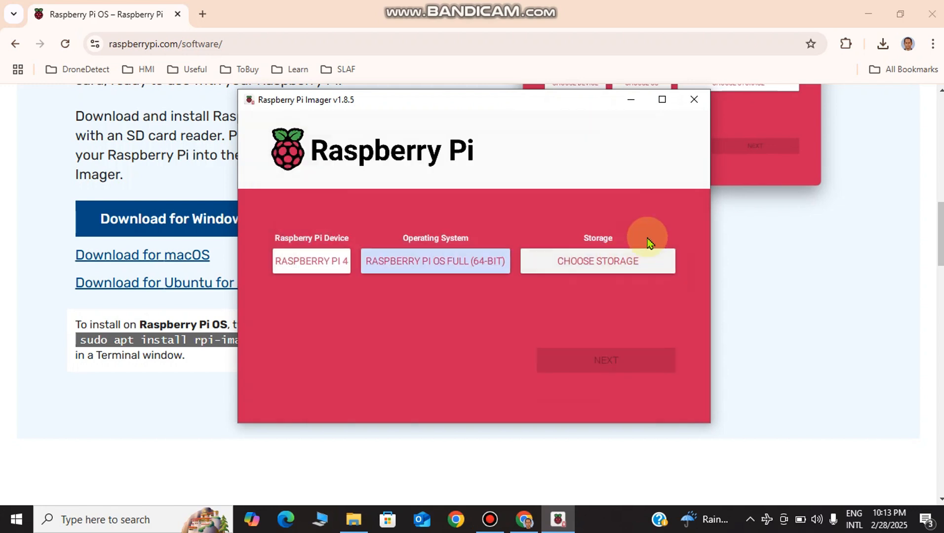
- Replace the Full image with Raspberry Pi OS (Legacy, 64-bit) from the Raspberry Pi OS (other) list
left_click(482, 267)
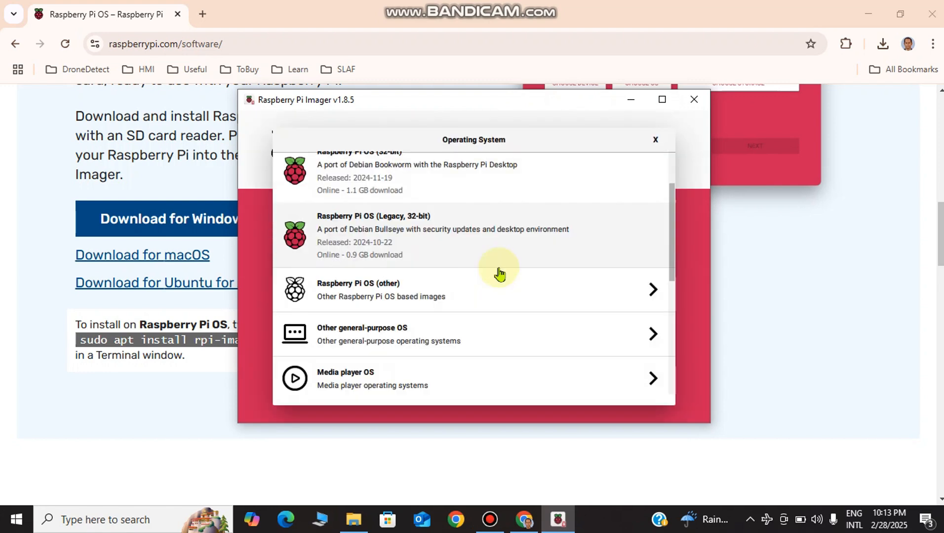
left_click(545, 297)
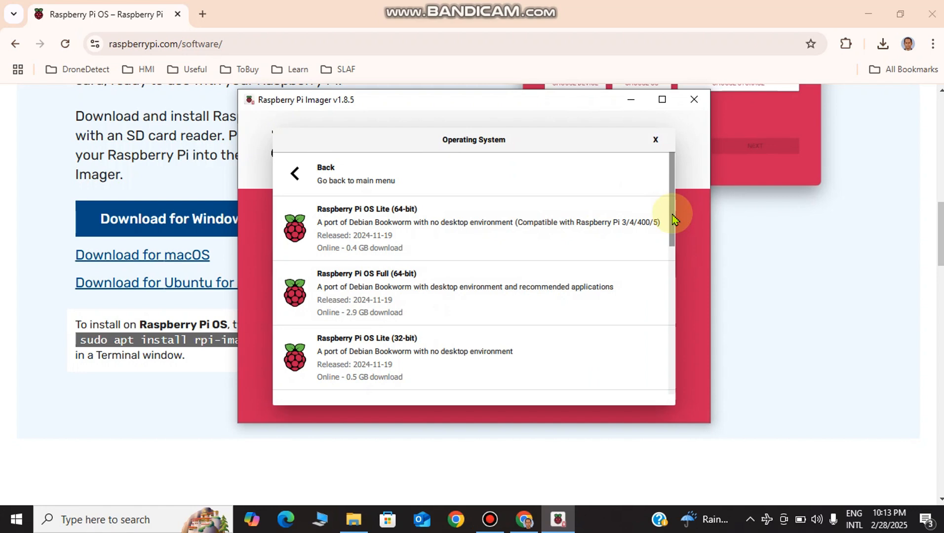
left_click_drag(673, 219, 675, 292)
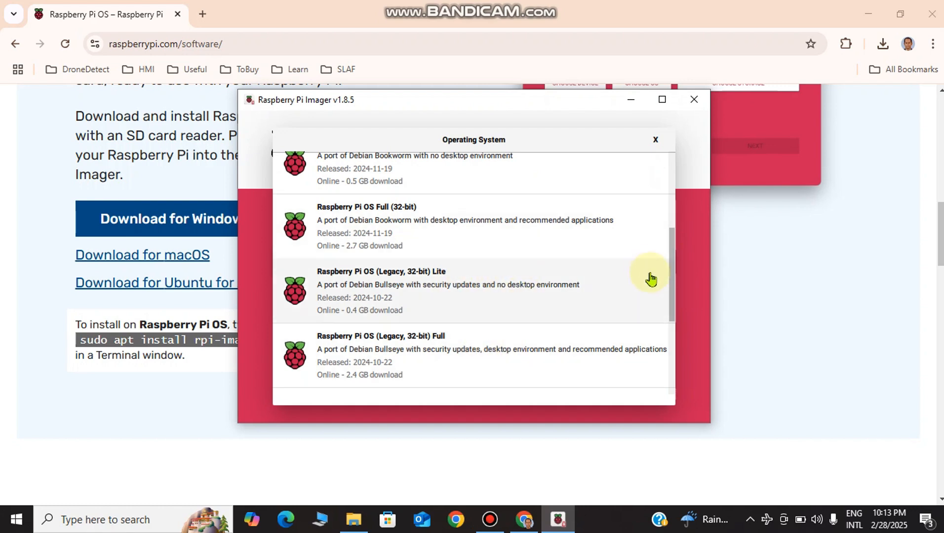
left_click_drag(672, 283, 678, 324)
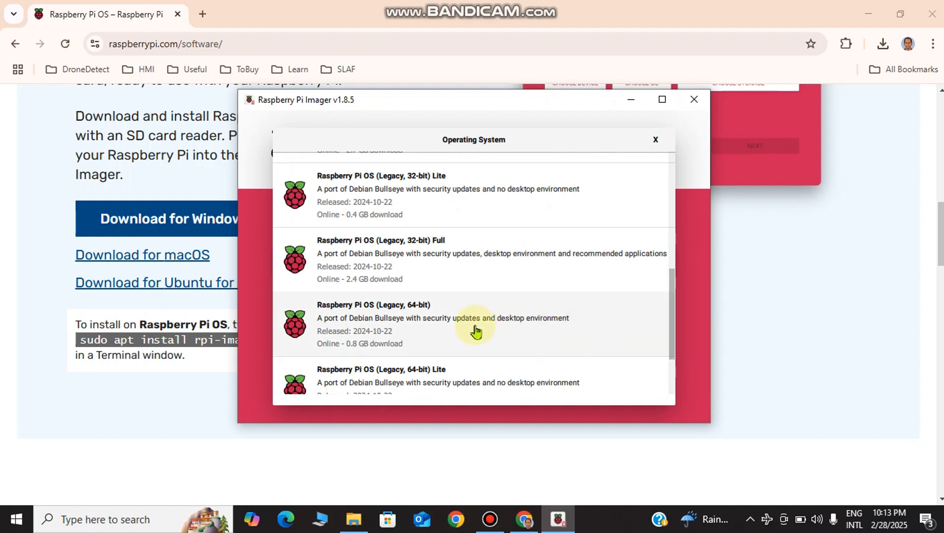
left_click(421, 321)
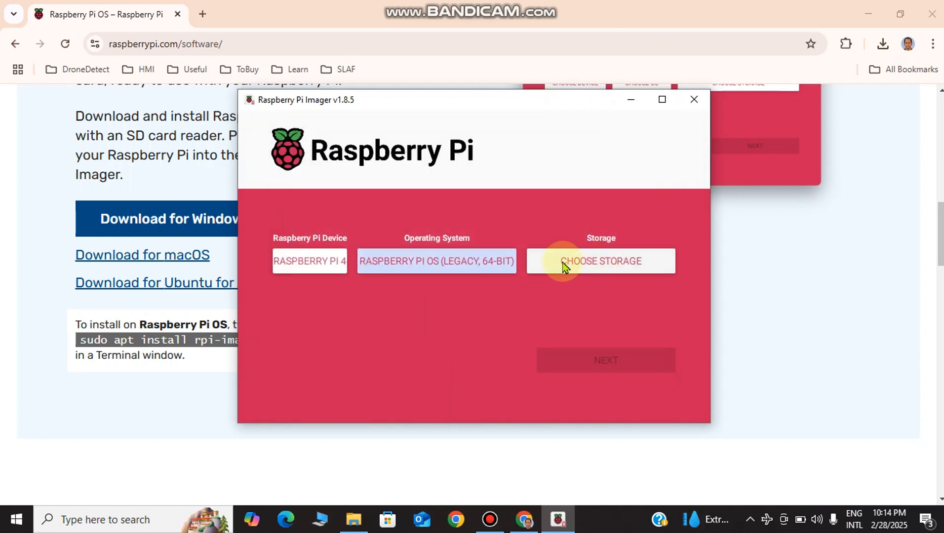
- Choose the SDHC Card - 31.5 GB as storage and proceed to the customisation question
left_click(610, 268)
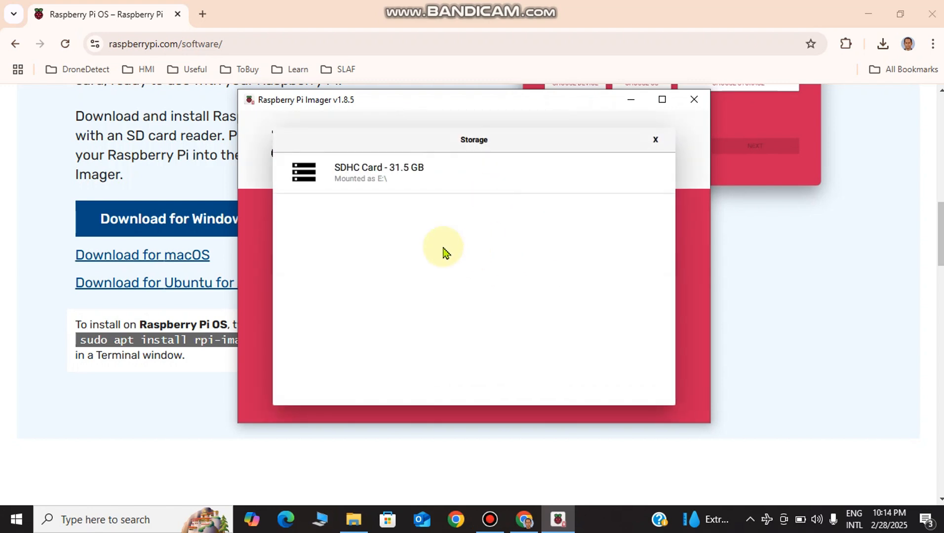
left_click(398, 181)
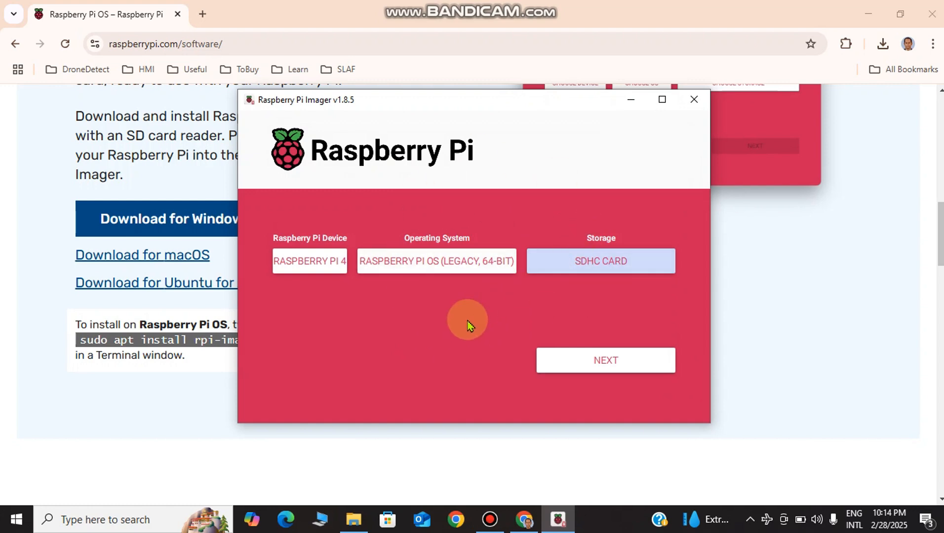
left_click(609, 367)
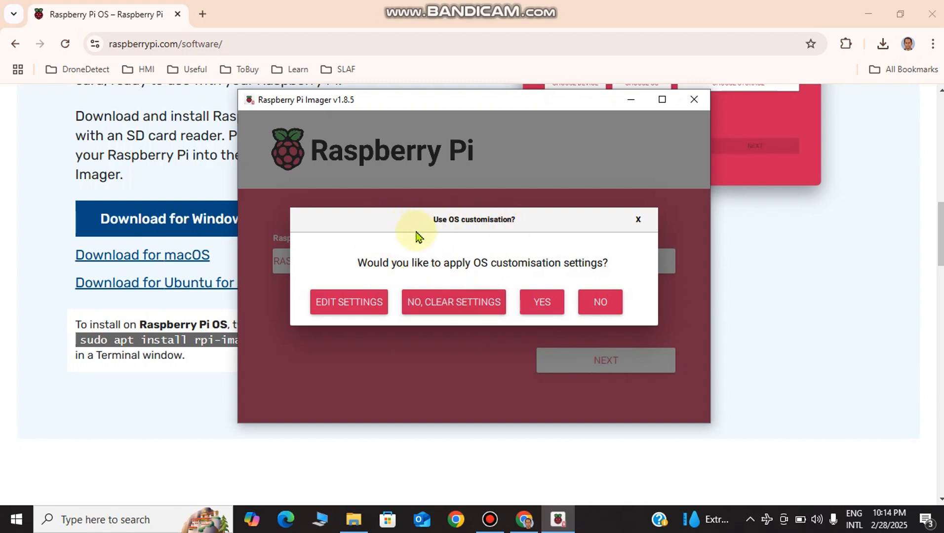
- In OS customisation, replace the account password on the General tab
left_click(354, 307)
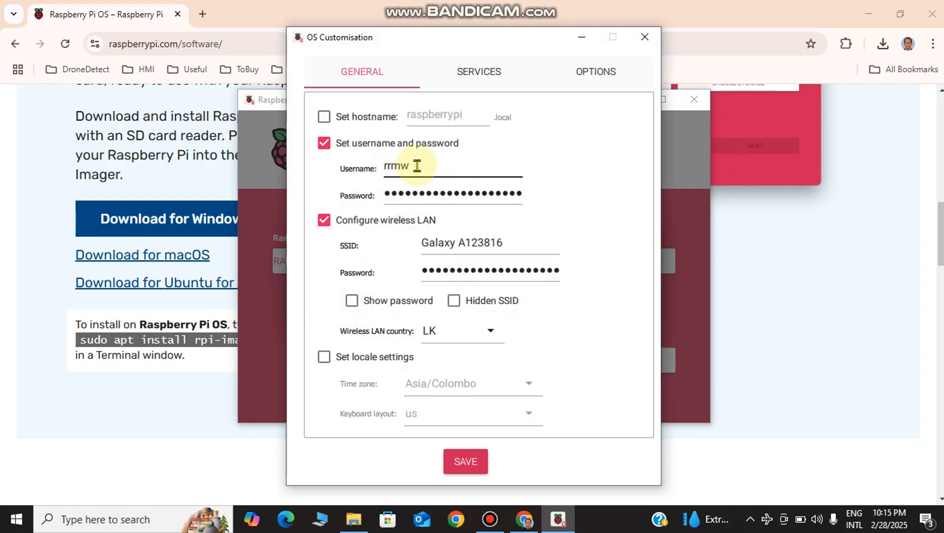
double_click(436, 193)
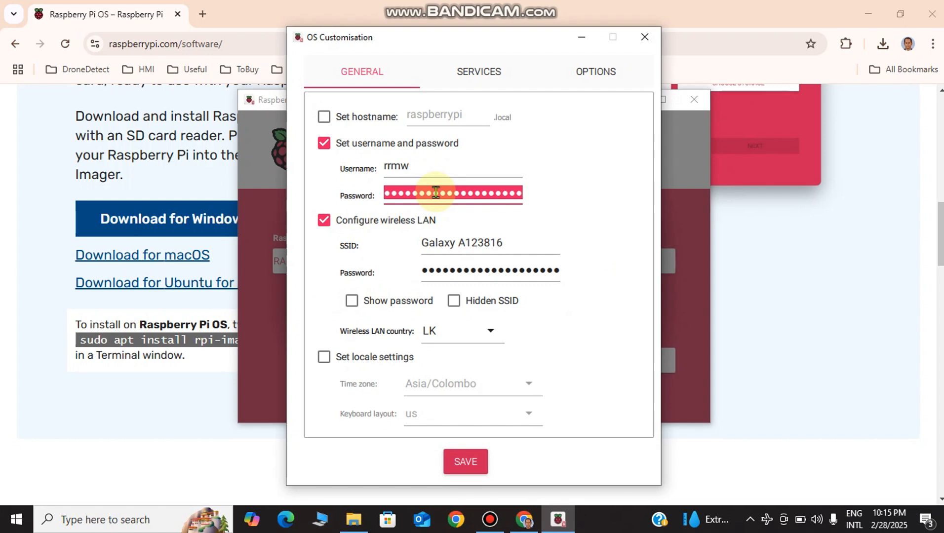
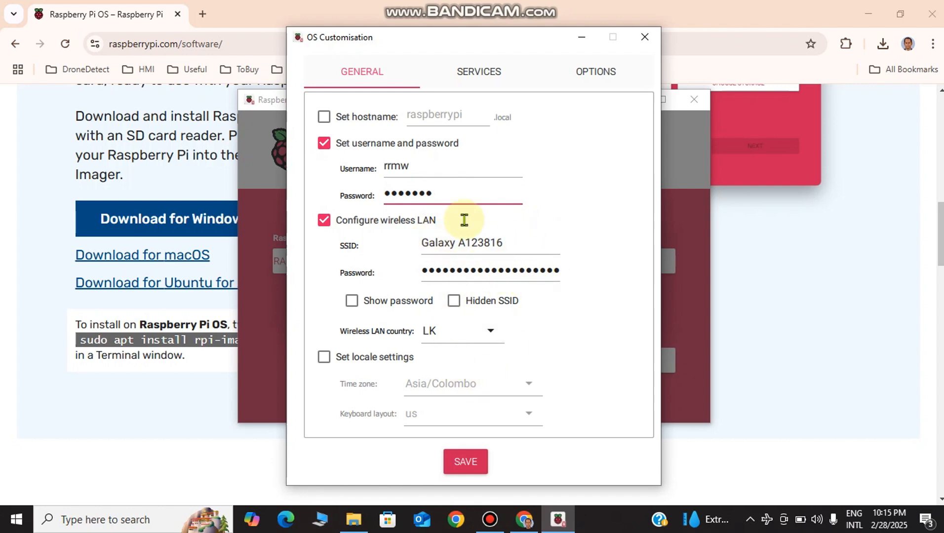
- Enable SSH with password authentication, review Options, and save the customisation
left_click(502, 73)
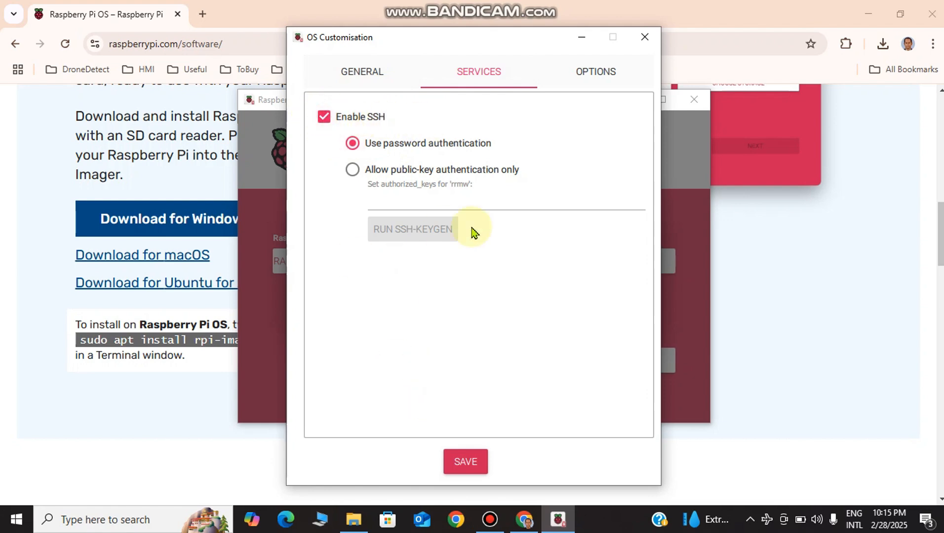
left_click(614, 79)
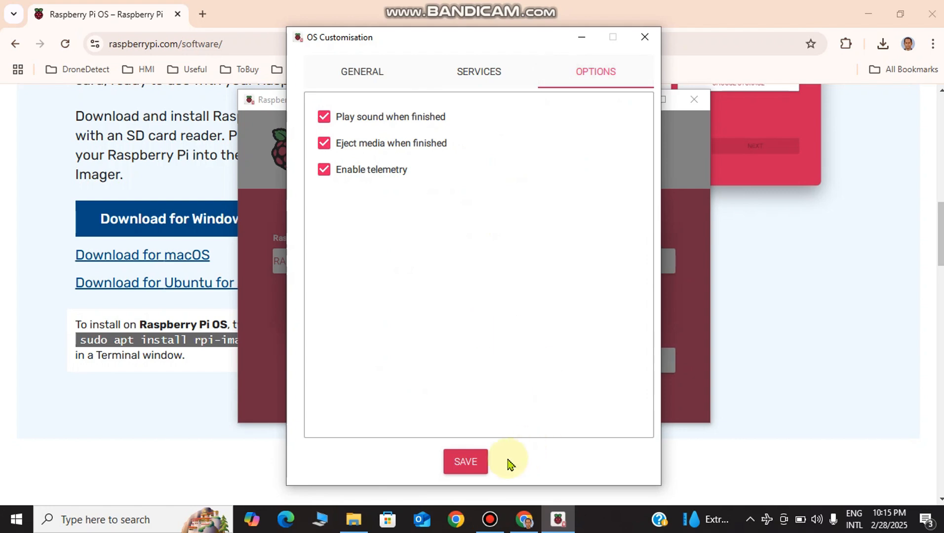
left_click(469, 462)
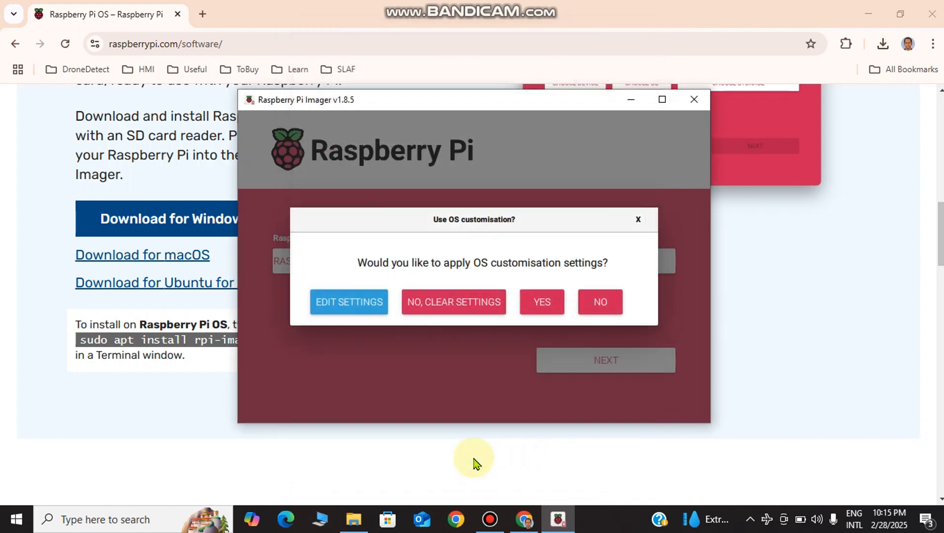
- Answer YES to use the saved OS customisation settings
left_click(547, 306)
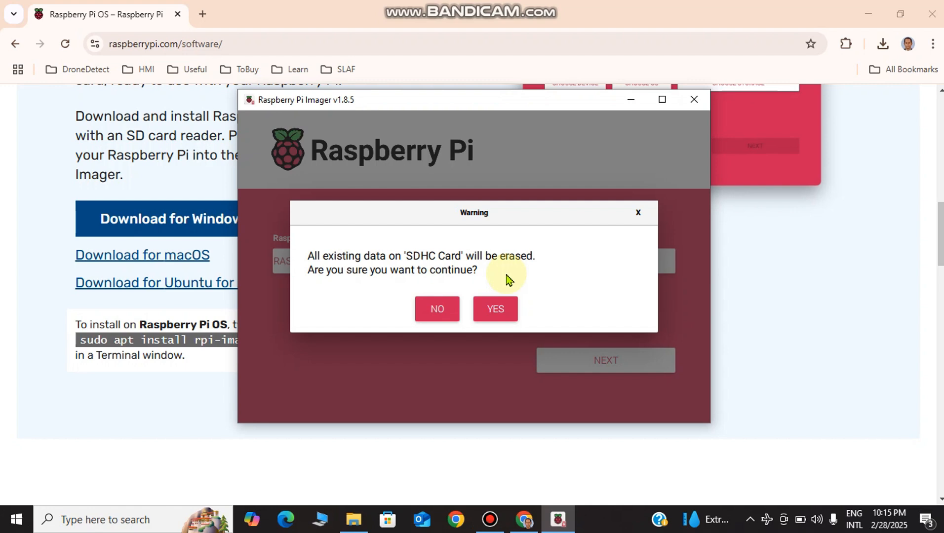
- Confirm the data-erase warning for the SDHC Card so Raspberry Pi OS (Legacy, 64-bit) gets written
left_click(506, 304)
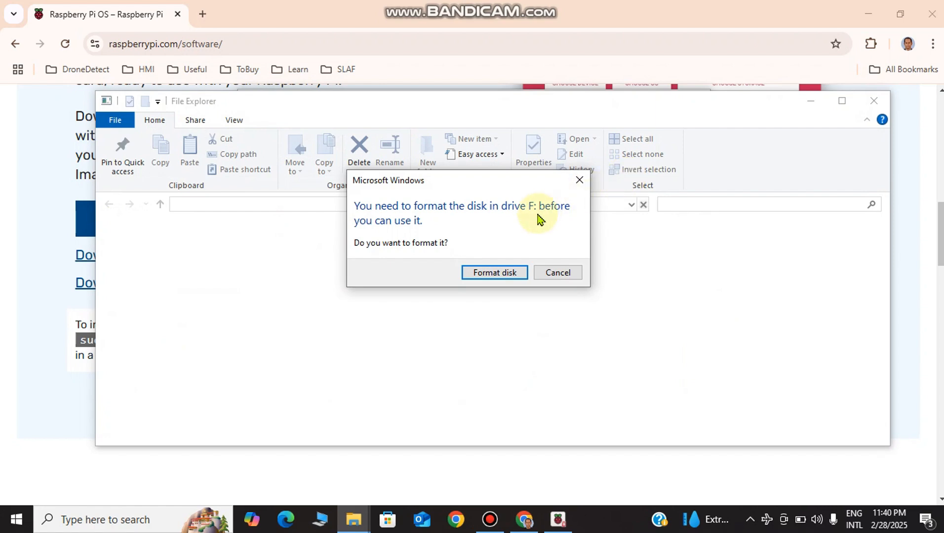
- Close both Windows prompts to format drive F: without formatting it
left_click(580, 181)
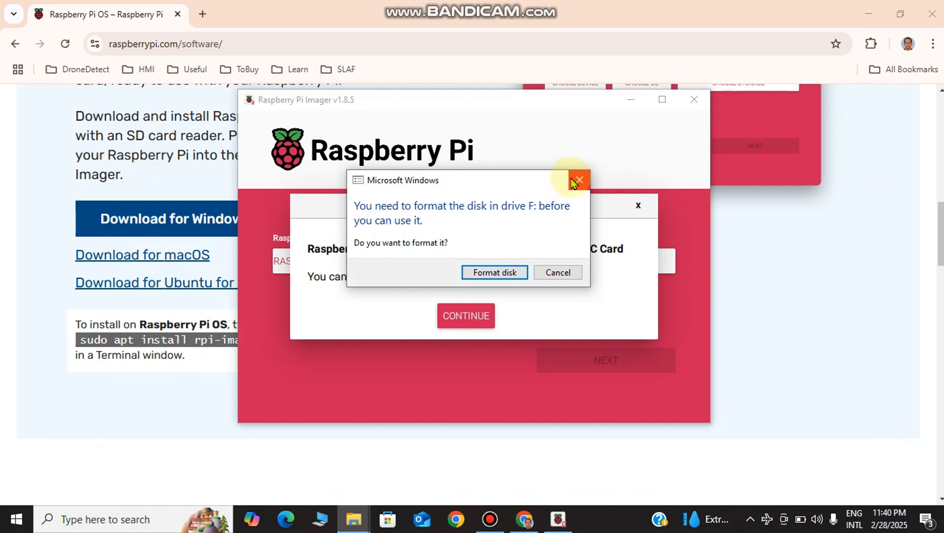
left_click(578, 182)
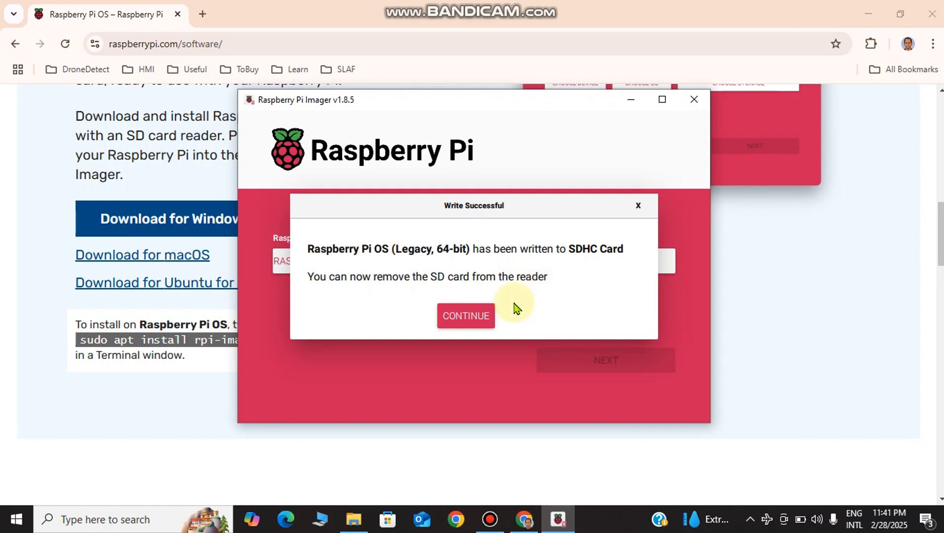
- Dismiss the Write Successful message to return to the main screen with storage unselected
left_click(476, 323)
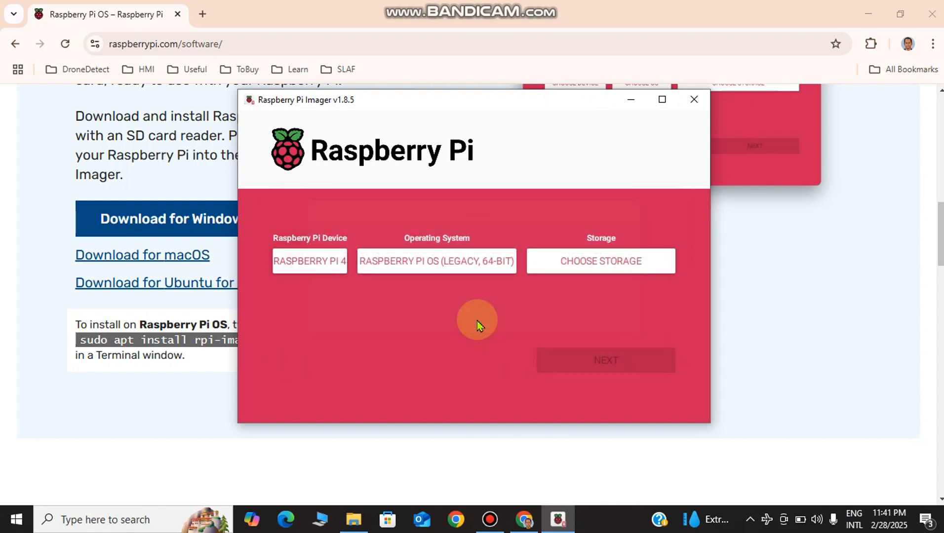